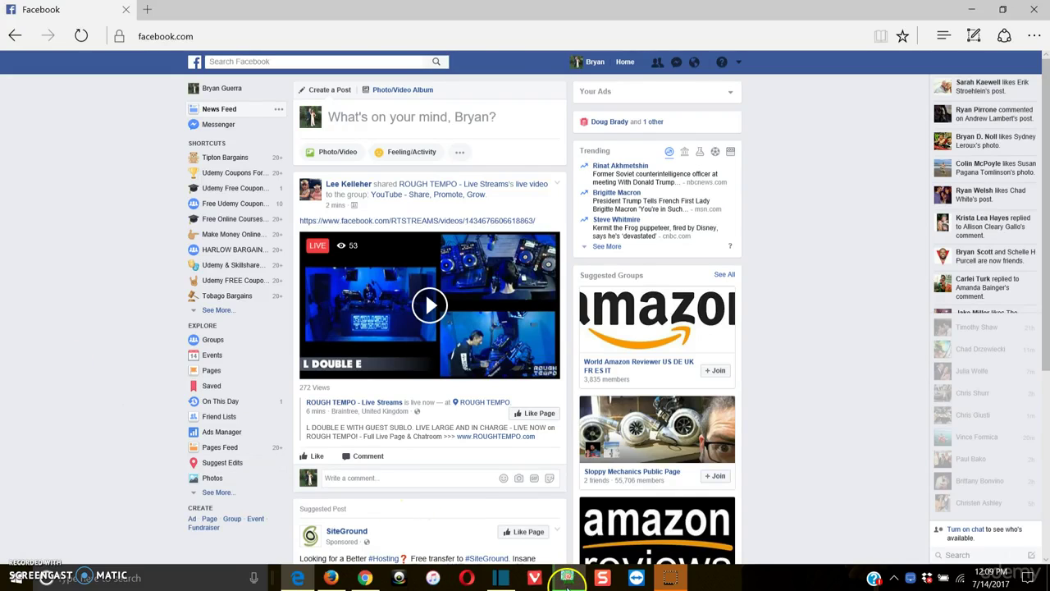
Bring Atomic Email Hunter to the front, close it, and relaunch it
{"action": "left_click", "coordinate": [554, 570]}
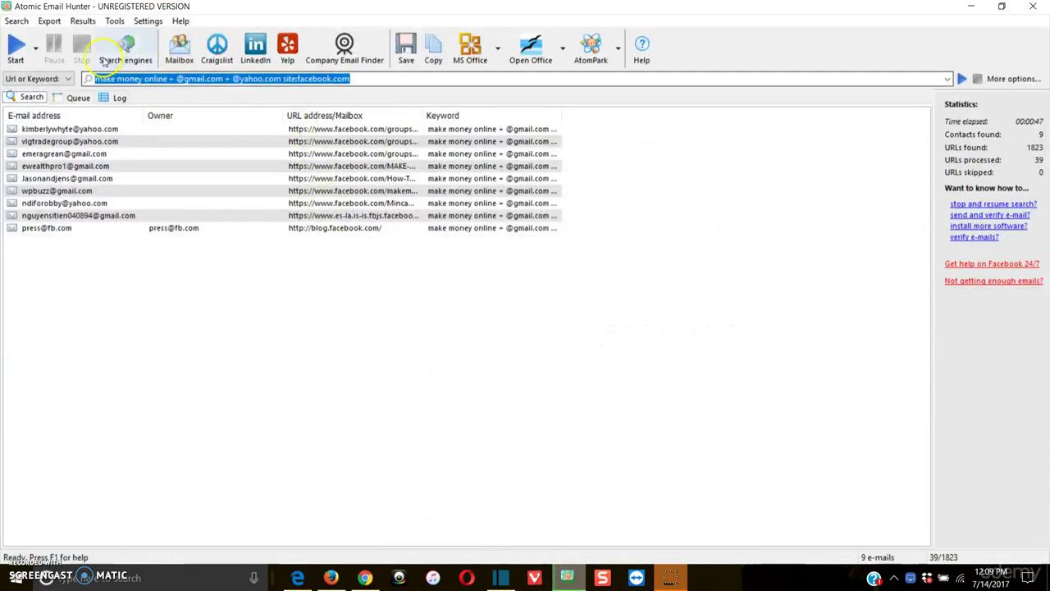
{"action": "left_click", "coordinate": [1033, 6]}
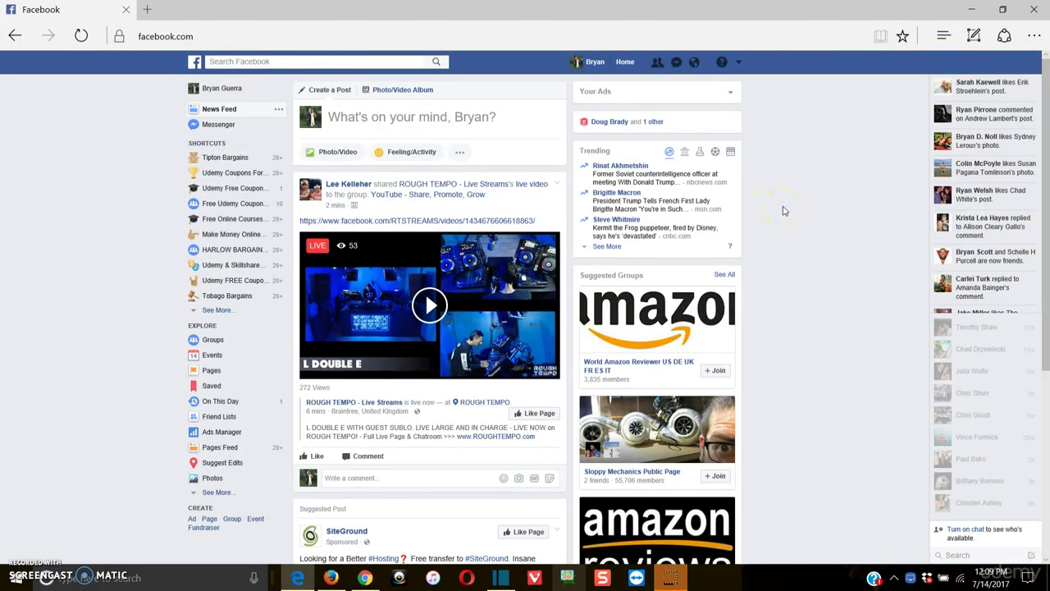
{"action": "key", "text": "alt+Tab"}
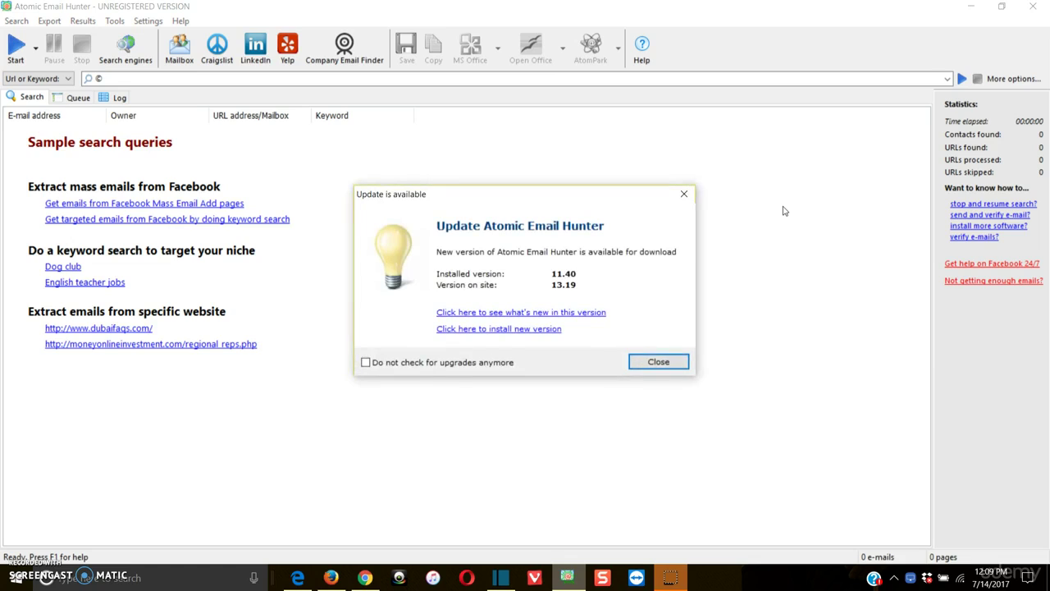
Dismiss the update notice and clear the leftover text from the Url or Keyword box
{"action": "left_click", "coordinate": [684, 194]}
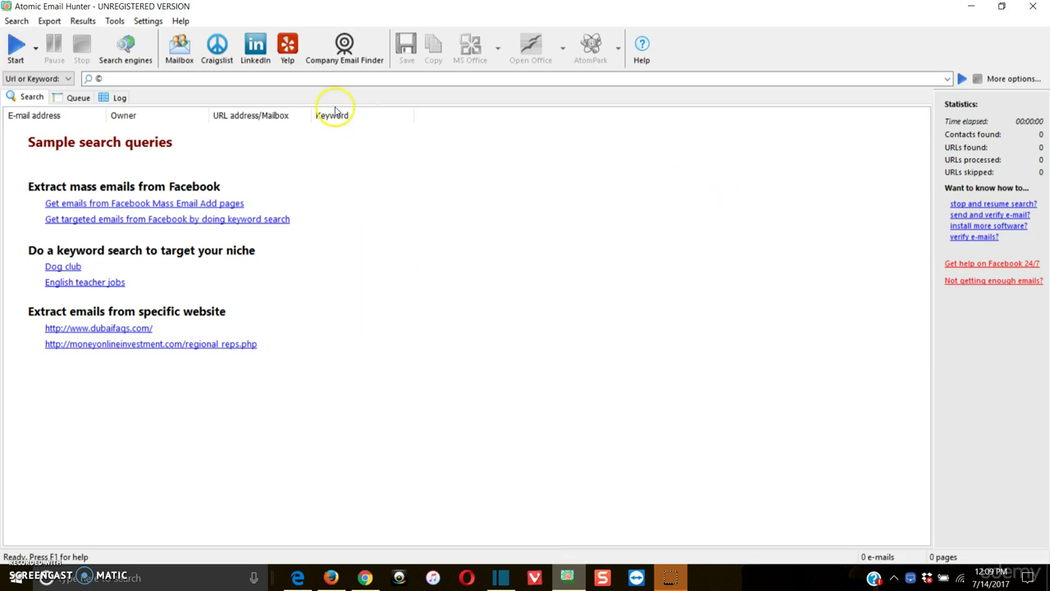
{"action": "left_click", "coordinate": [316, 79]}
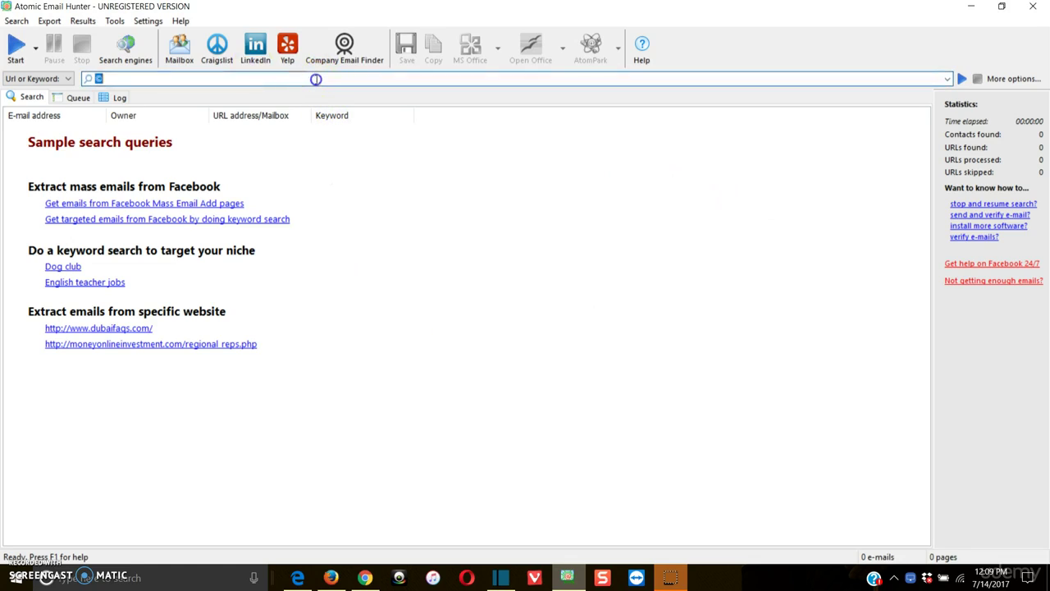
{"action": "key", "text": "BackSpace"}
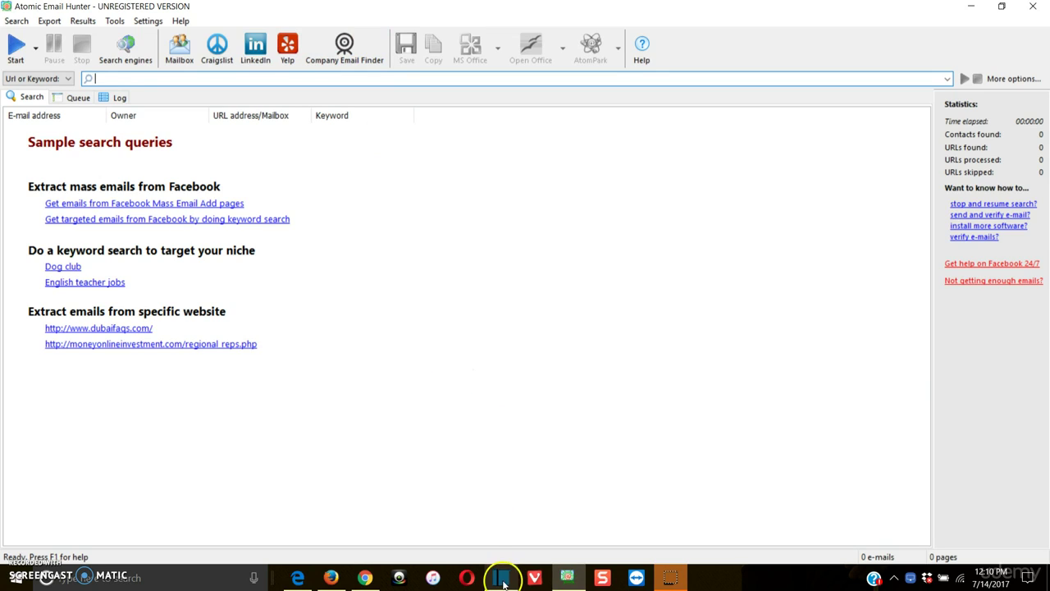
Search Facebook for 'make money online worldwide' and open the Make Money Online group
{"action": "left_click", "coordinate": [297, 577]}
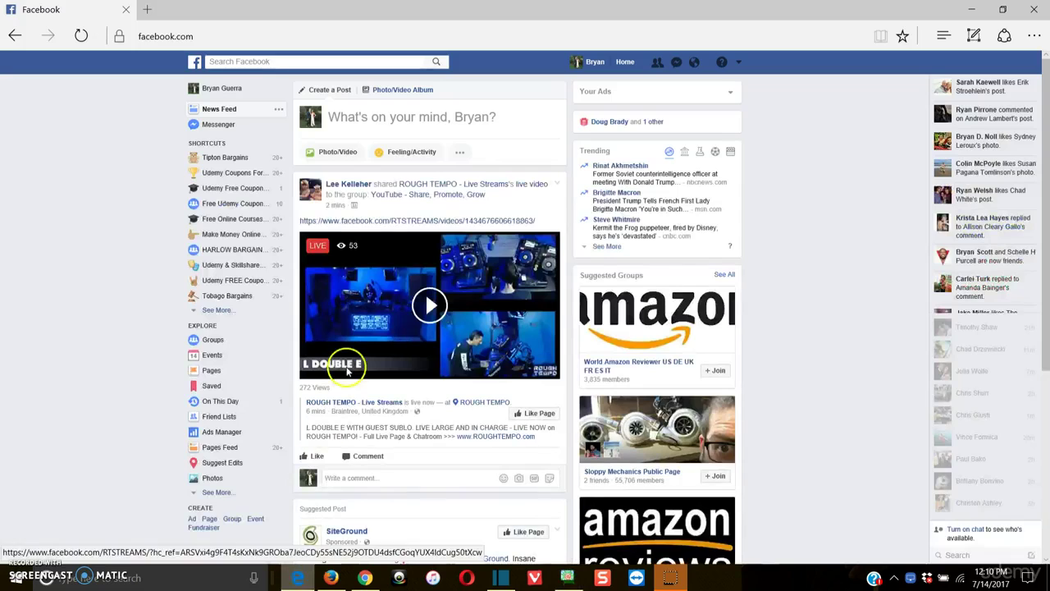
{"action": "left_click", "coordinate": [400, 63]}
{"action": "type", "text": "make money"}
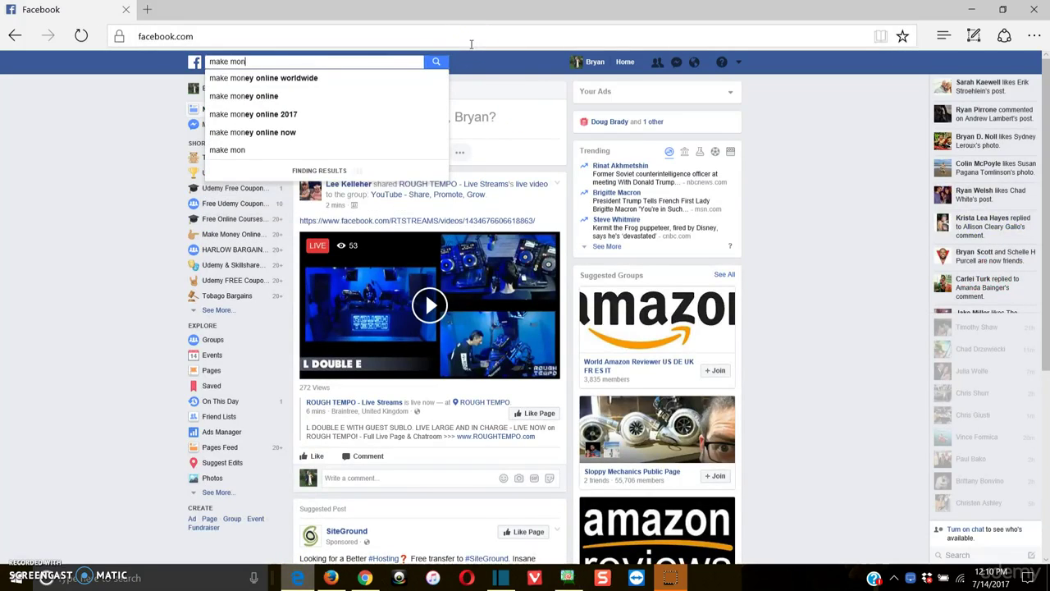
{"action": "key", "text": "Down"}
{"action": "key", "text": "Return"}
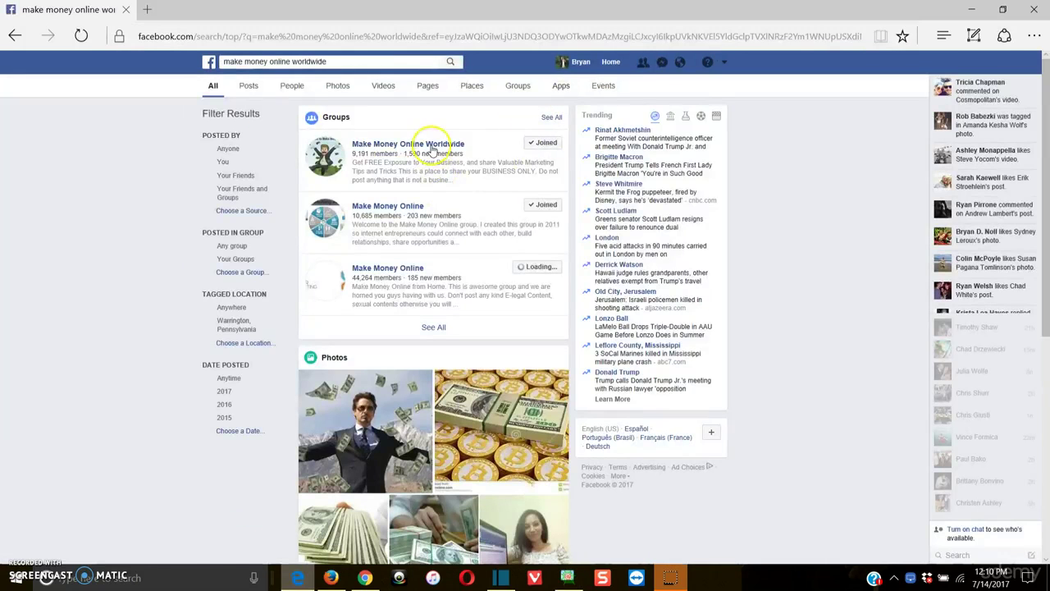
{"action": "left_click", "coordinate": [399, 206]}
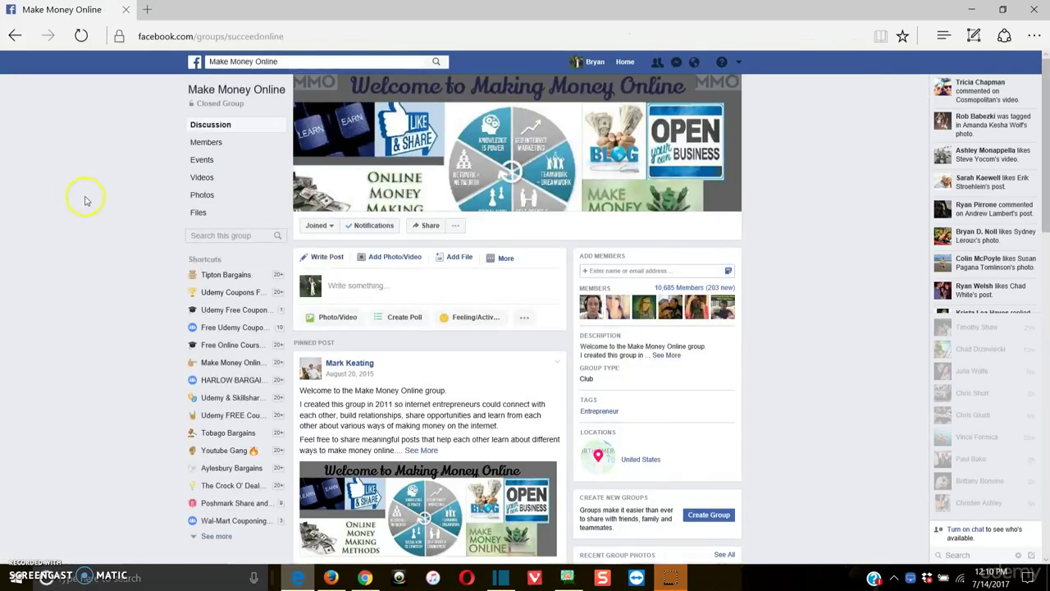
Open the group's 10,685 Members list in a new browser tab
{"action": "scroll", "coordinate": [90, 213], "scroll_direction": "down", "scroll_amount": 2}
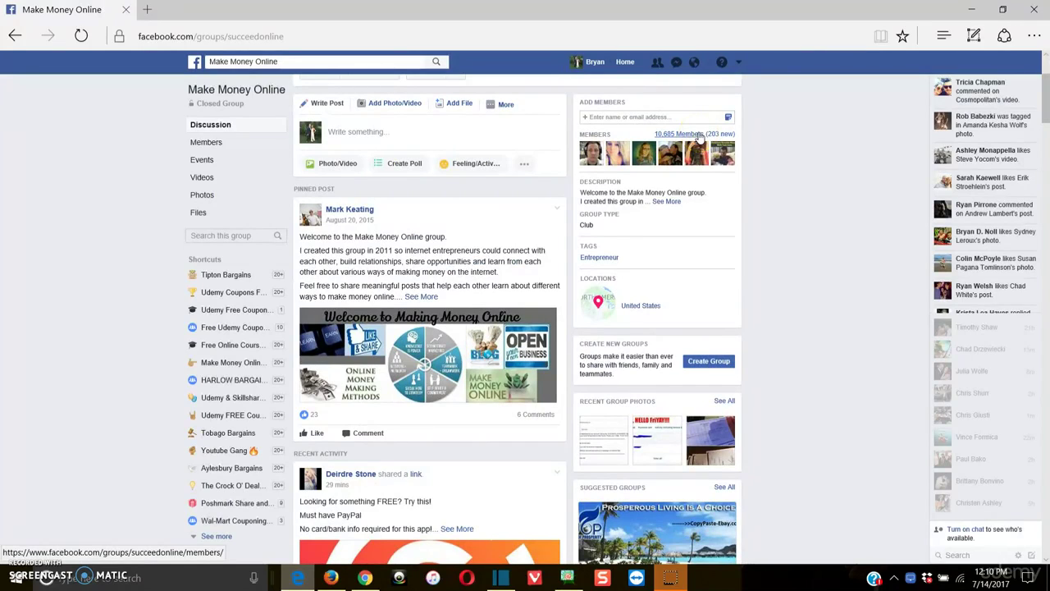
{"action": "right_click", "coordinate": [698, 138]}
{"action": "left_click", "coordinate": [716, 151]}
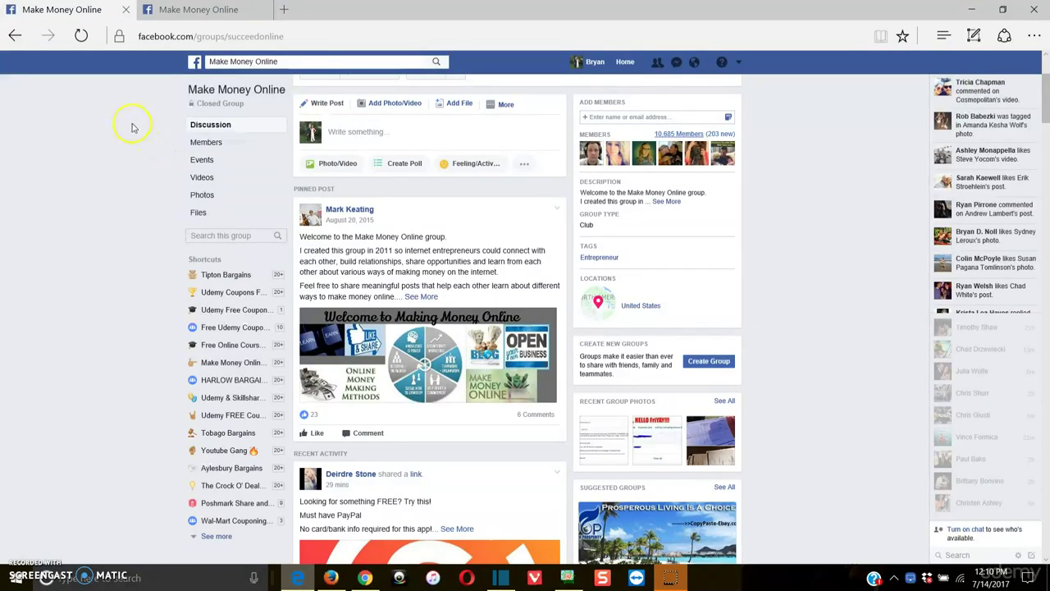
{"action": "scroll", "coordinate": [72, 172], "scroll_direction": "up", "scroll_amount": 2}
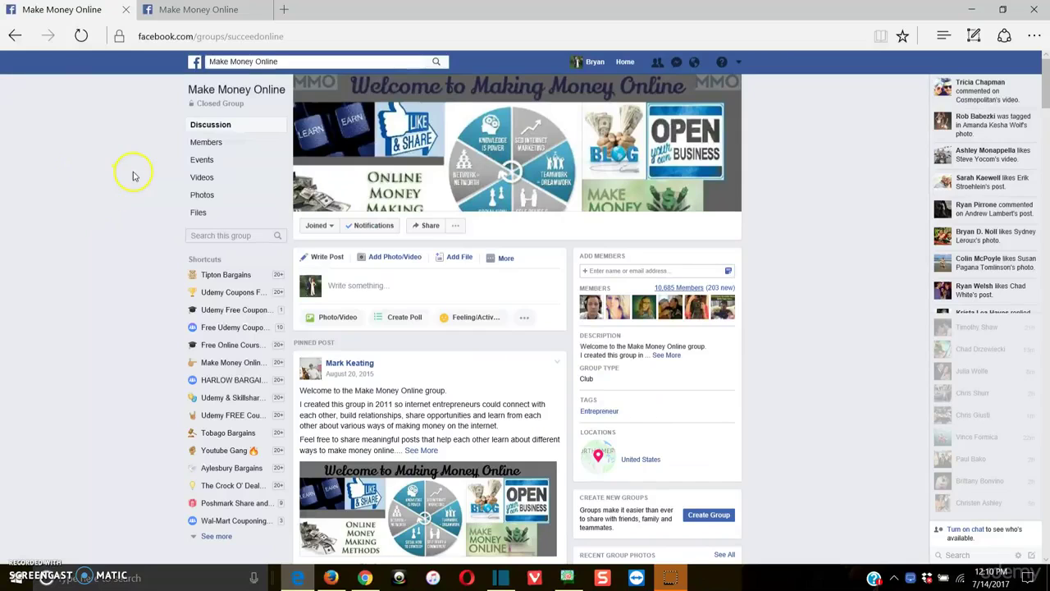
Switch to the second tab and scroll through the group's member cards
{"action": "left_click", "coordinate": [179, 11]}
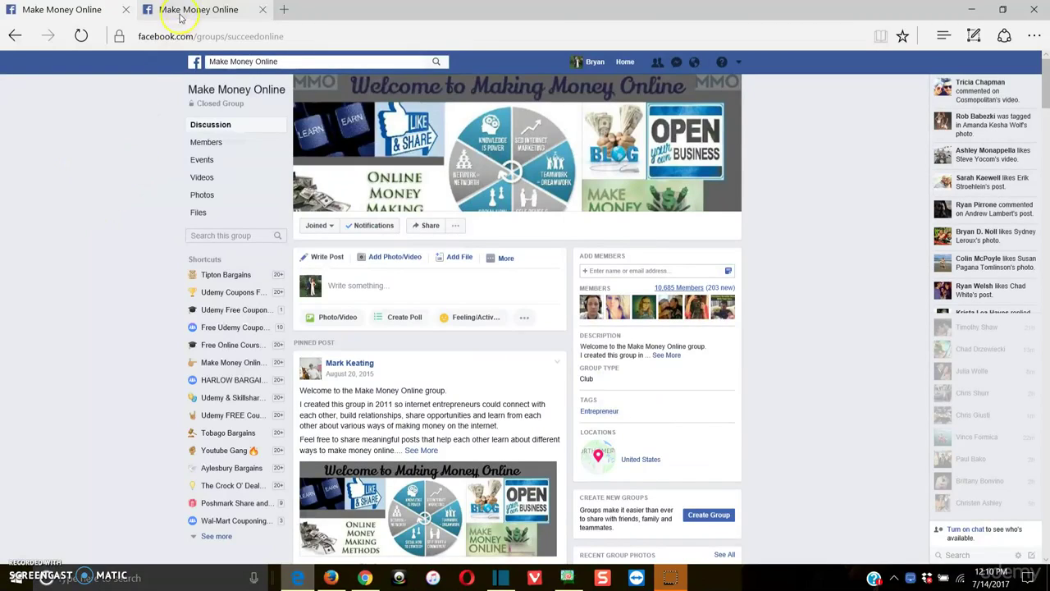
{"action": "scroll", "coordinate": [554, 402], "scroll_direction": "down", "scroll_amount": 4}
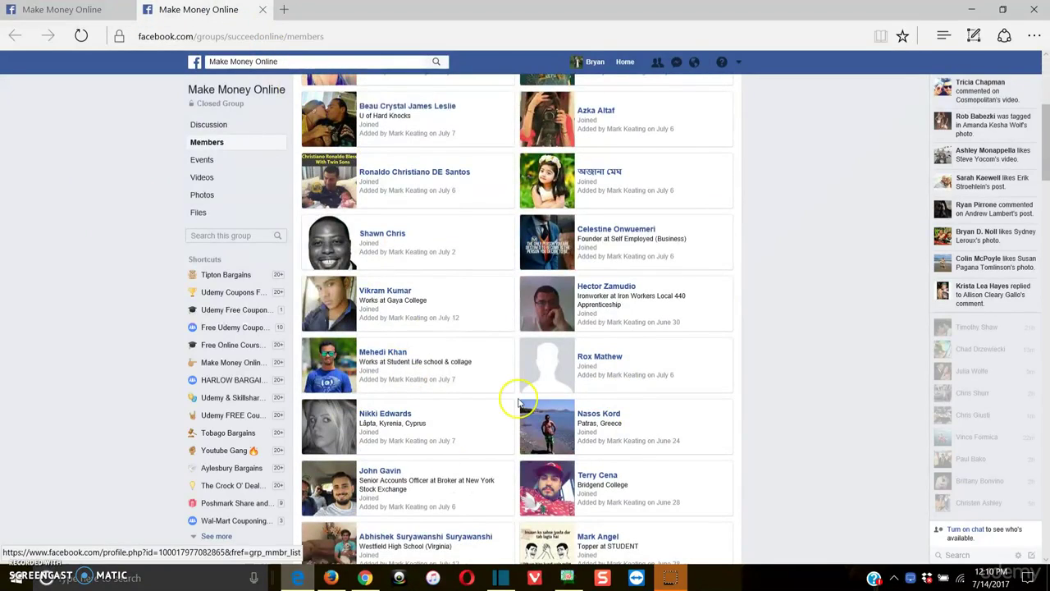
{"action": "scroll", "coordinate": [519, 401], "scroll_direction": "down", "scroll_amount": 1}
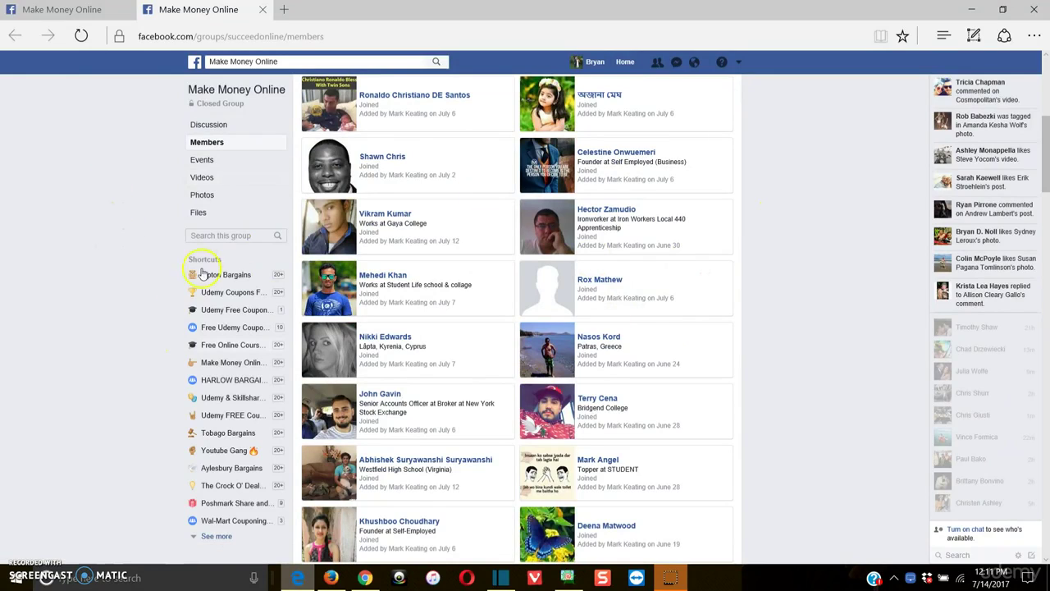
Select the members page address, dismiss its menu, and return to Atomic Email Hunter
{"action": "left_click", "coordinate": [279, 36]}
{"action": "right_click", "coordinate": [290, 49]}
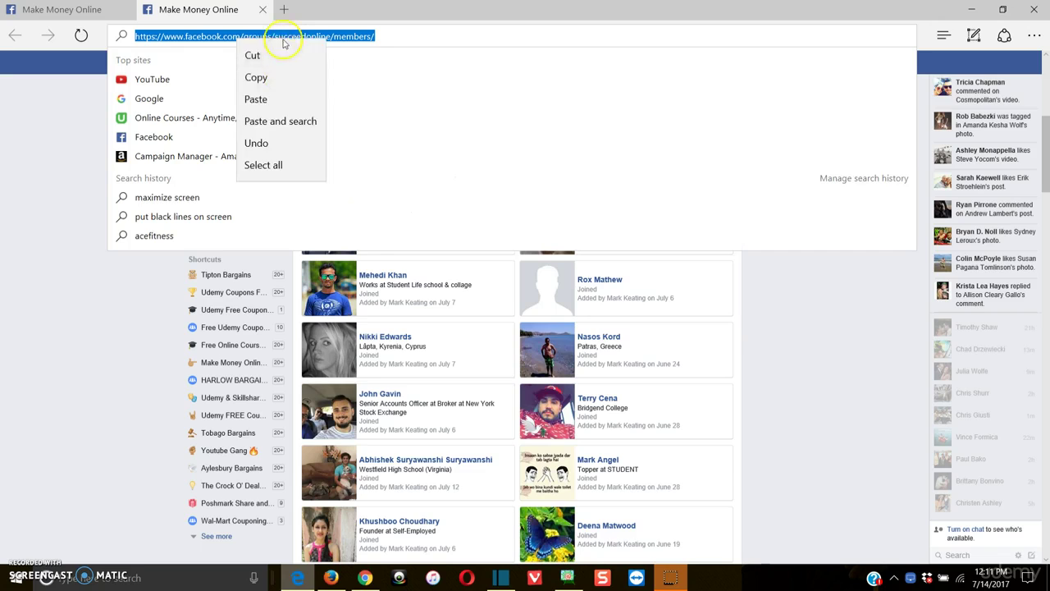
{"action": "left_click", "coordinate": [40, 180]}
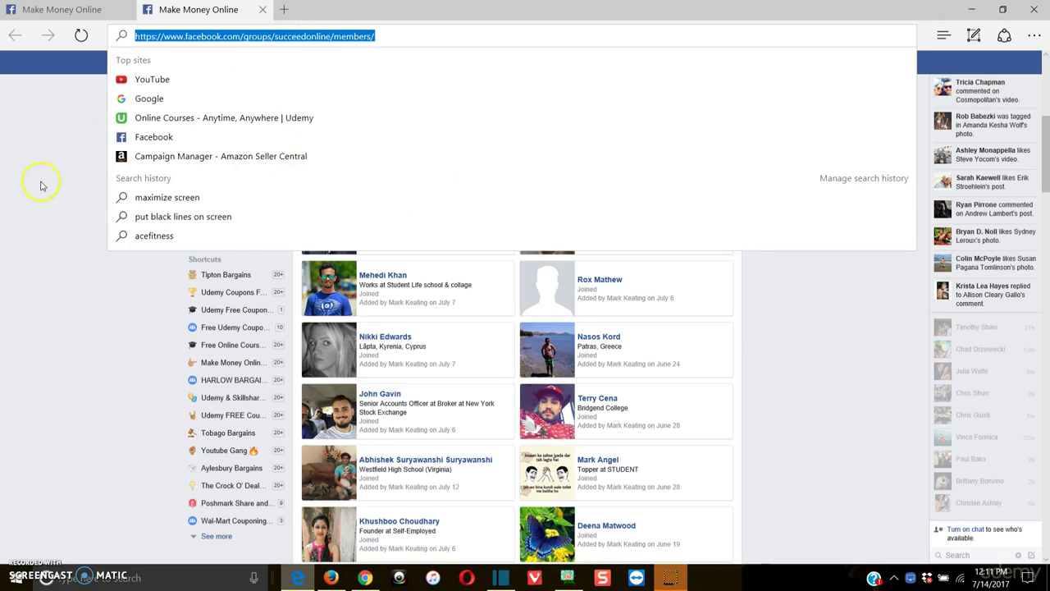
{"action": "left_click", "coordinate": [40, 181]}
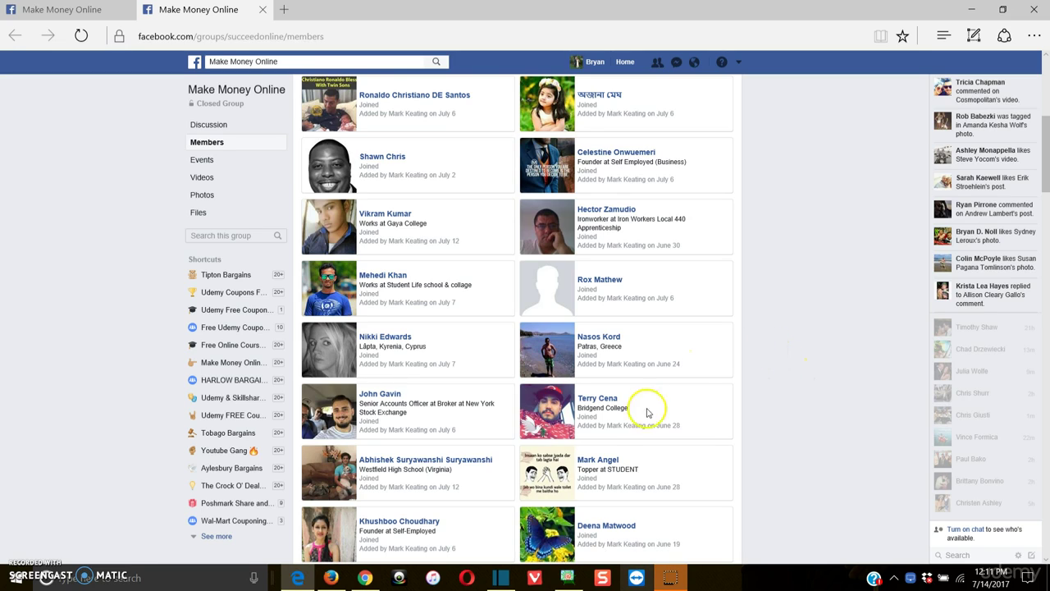
{"action": "left_click", "coordinate": [574, 579]}
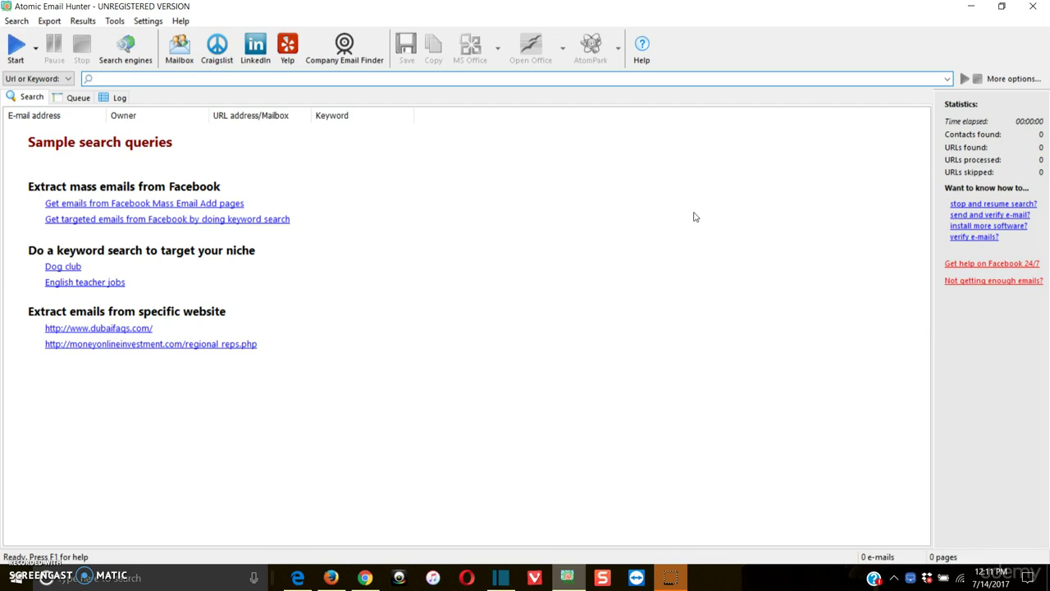
{"action": "type", "text": "make money "}
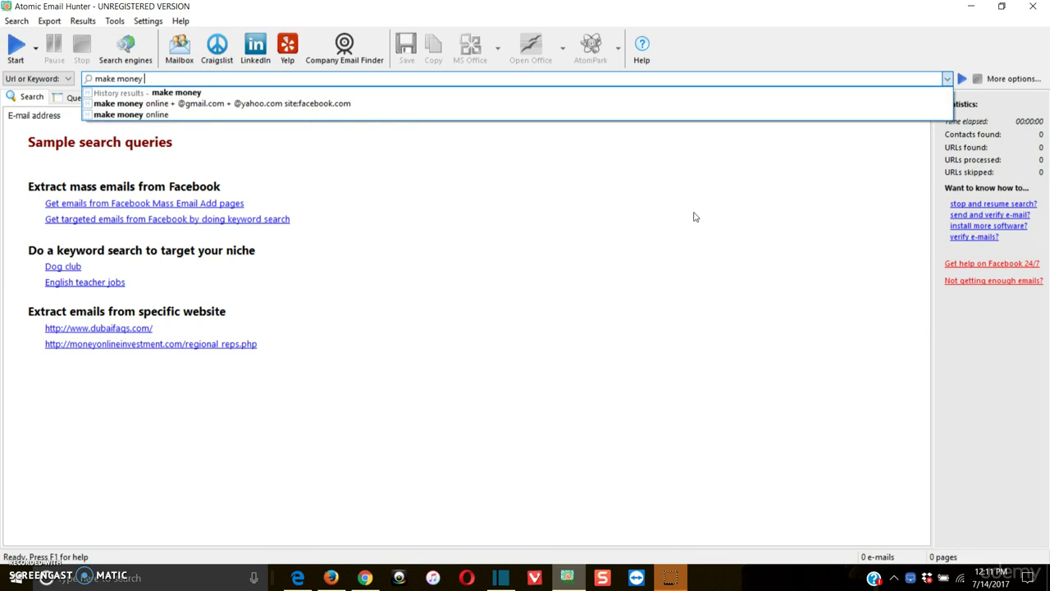
{"action": "type", "text": "mon"}
{"action": "key", "text": "BackSpace"}
{"action": "key", "text": "BackSpace"}
{"action": "key", "text": "BackSpace"}
{"action": "type", "text": "online"}
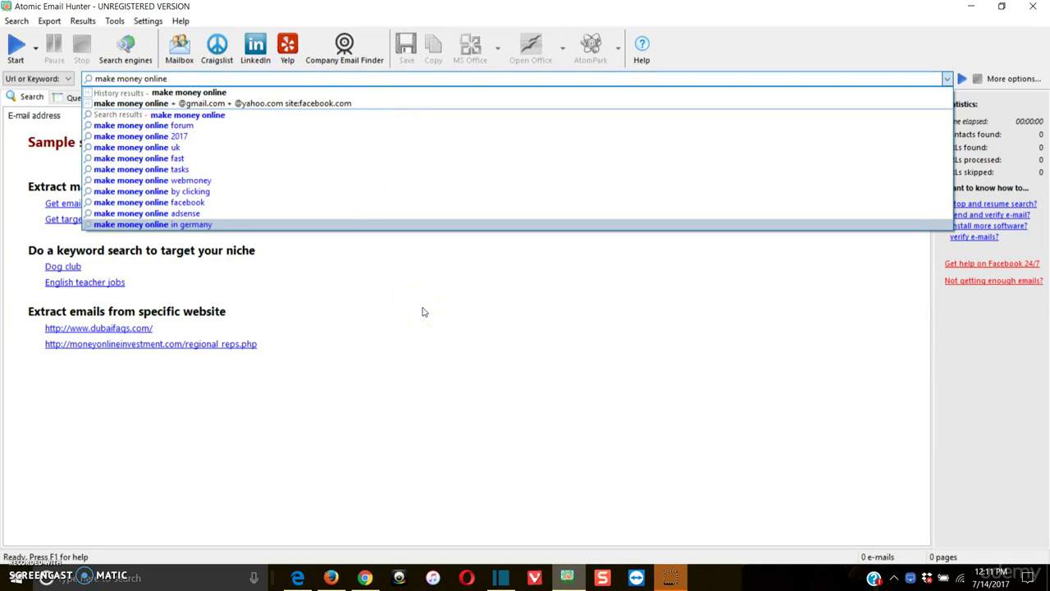
{"action": "type", "text": "+g"}
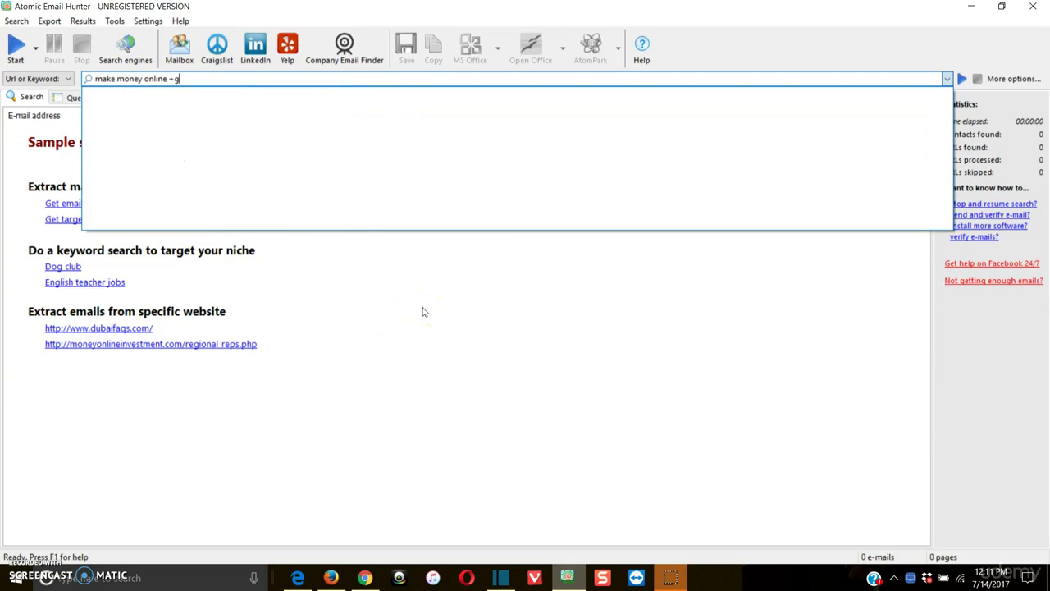
{"action": "key", "text": "BackSpace"}
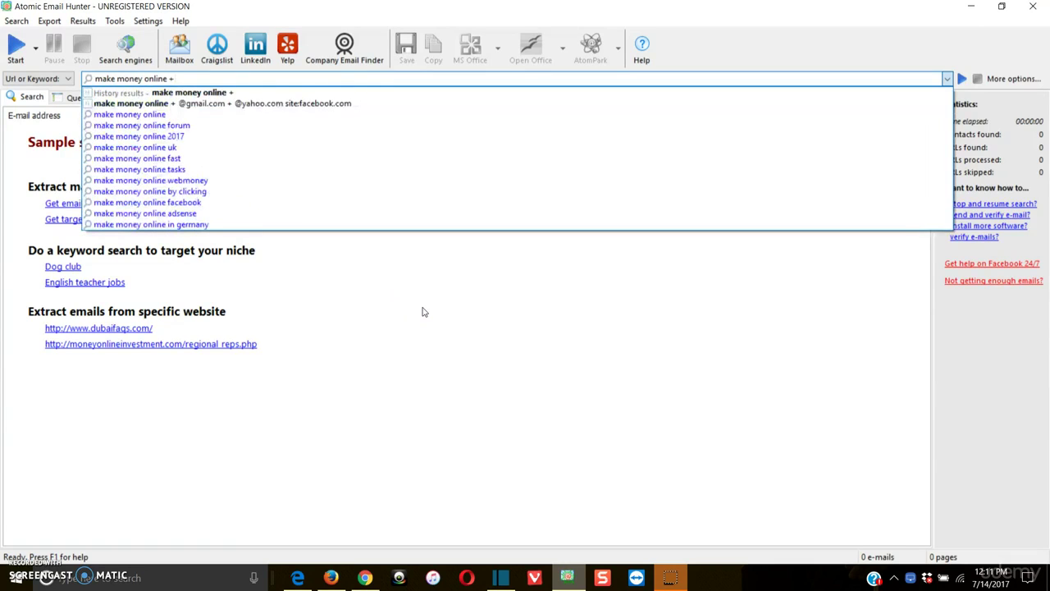
{"action": "type", "text": "@gmail"}
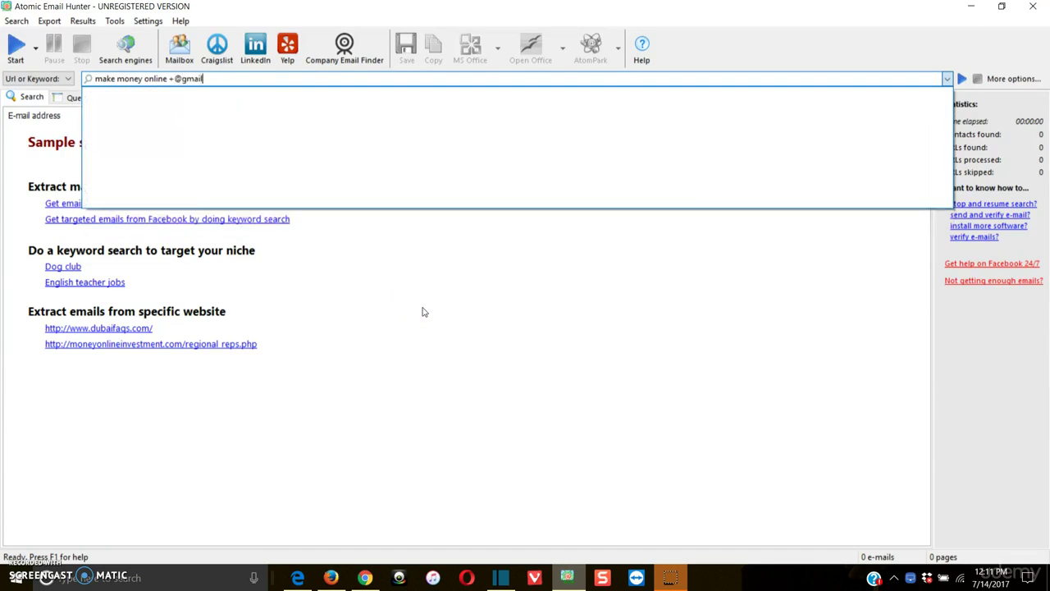
{"action": "type", "text": ".com"}
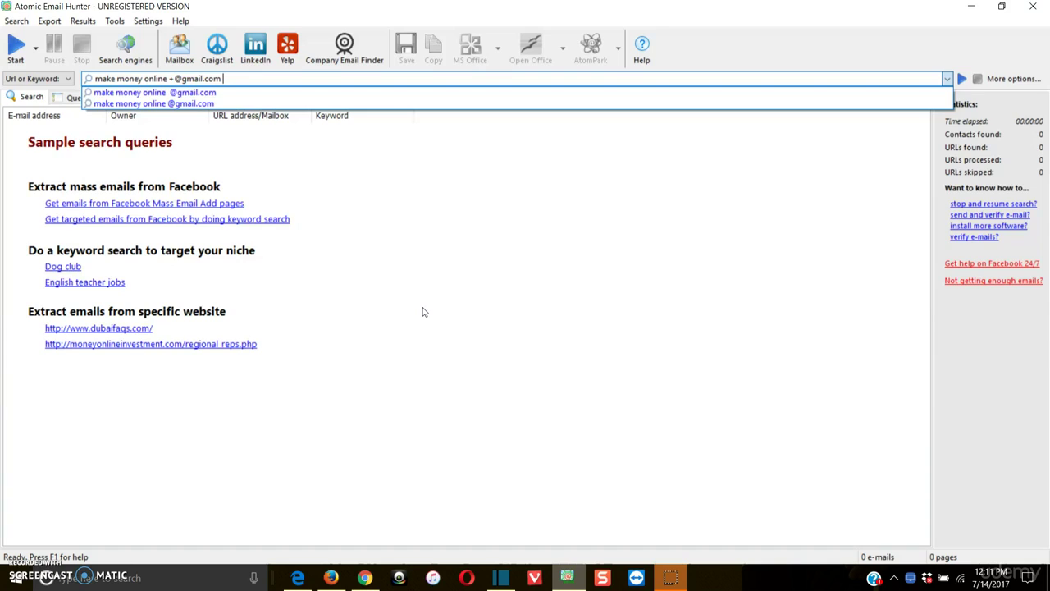
{"action": "type", "text": " +@yaho"}
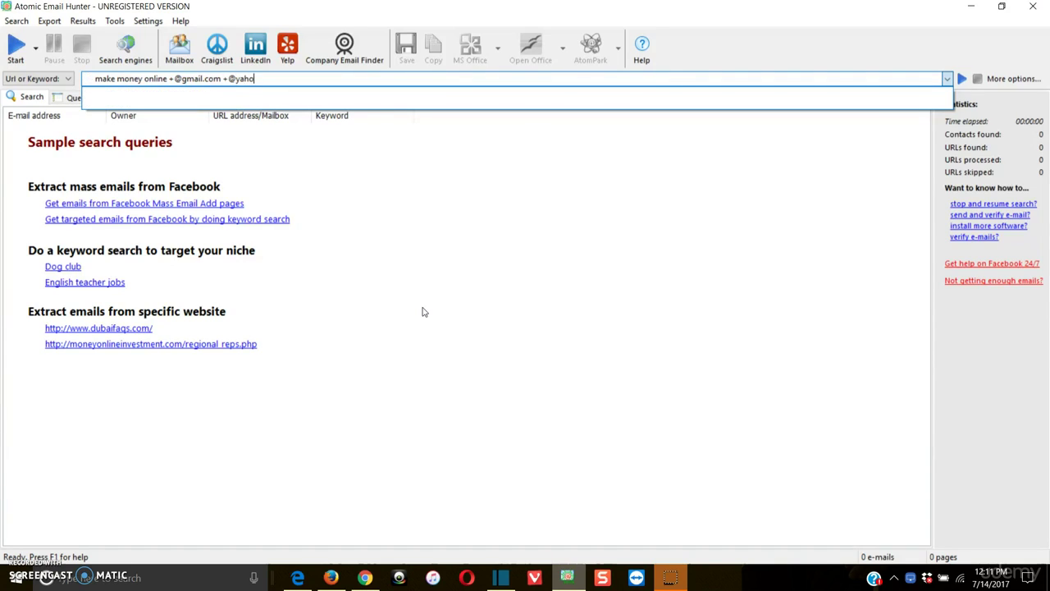
{"action": "type", "text": "o.com"}
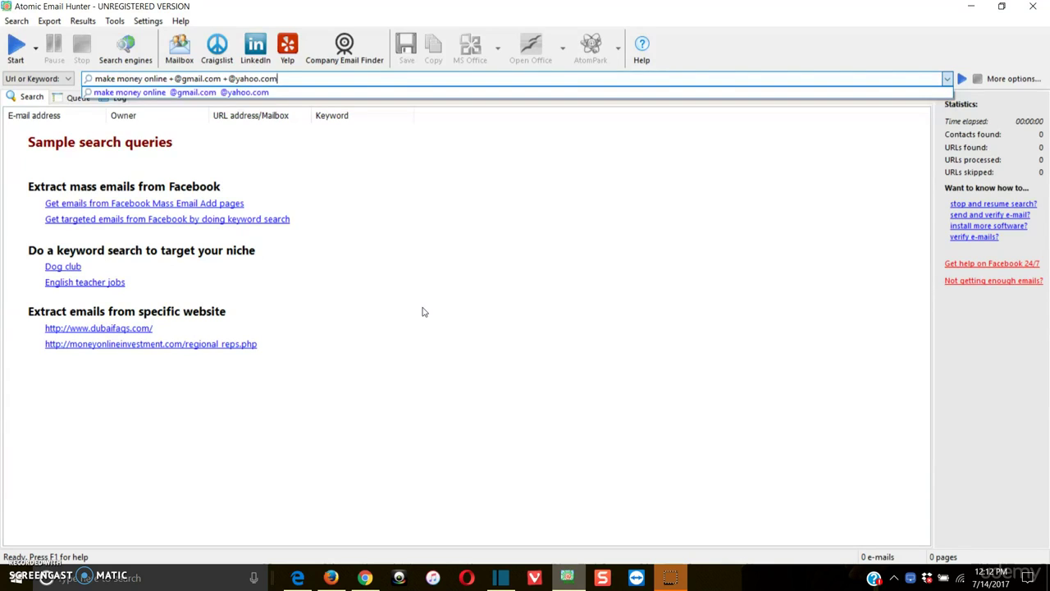
{"action": "type", "text": " site:facebook.com"}
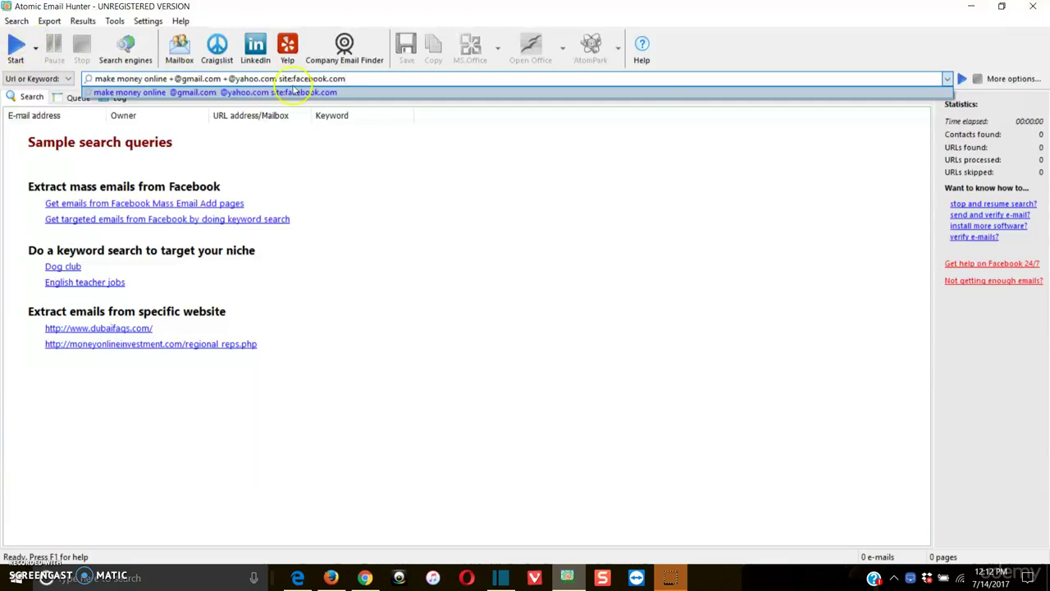
Run the search and widen the E-mail address column to show full addresses
{"action": "key", "text": "Return"}
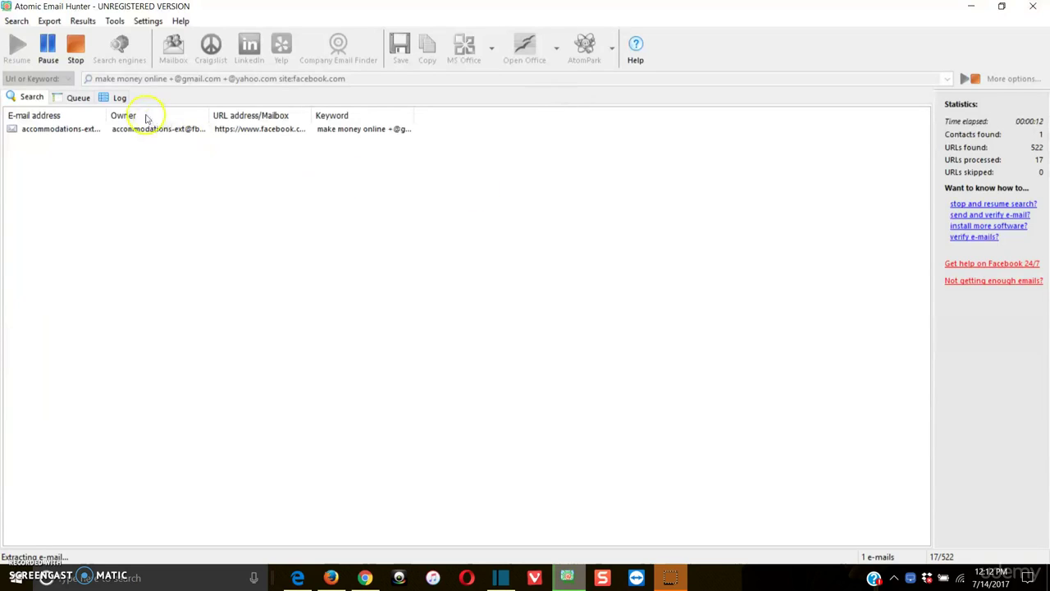
{"action": "left_click_drag", "start_coordinate": [105, 116], "coordinate": [283, 117]}
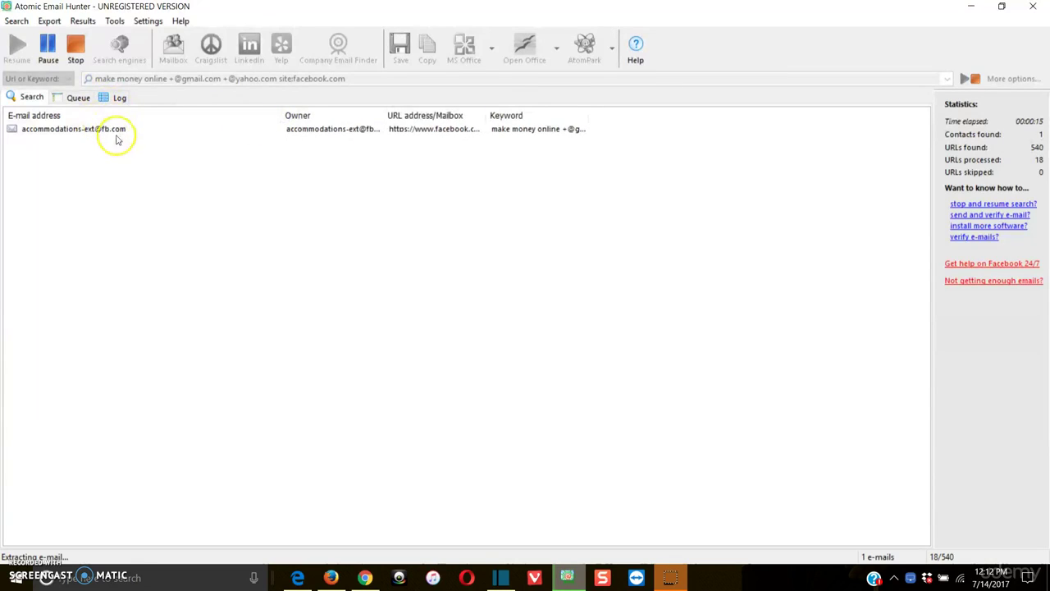